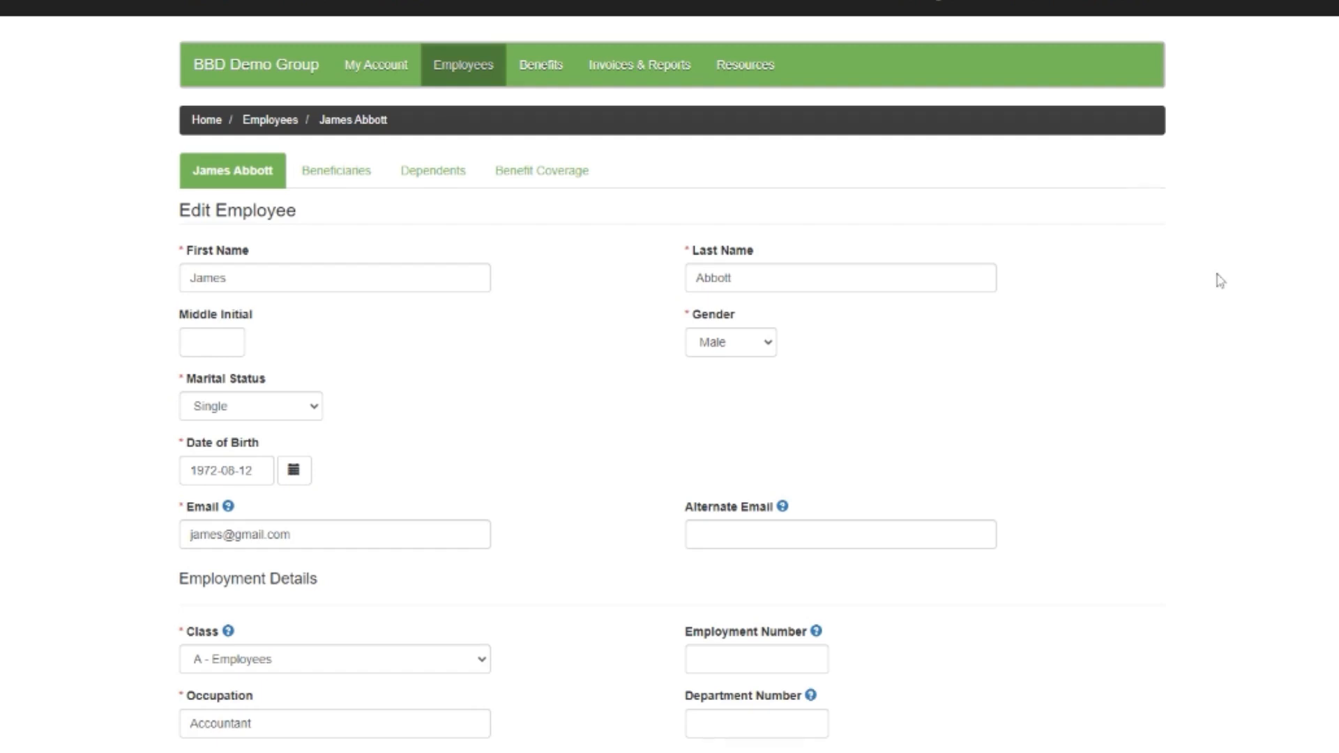
Turn on Partial Waiver or Coordination of Benefits for the employee and set Spouse's plan to Yes
scroll(1217, 278, "down", 12)
scroll(1220, 280, "down", 2)
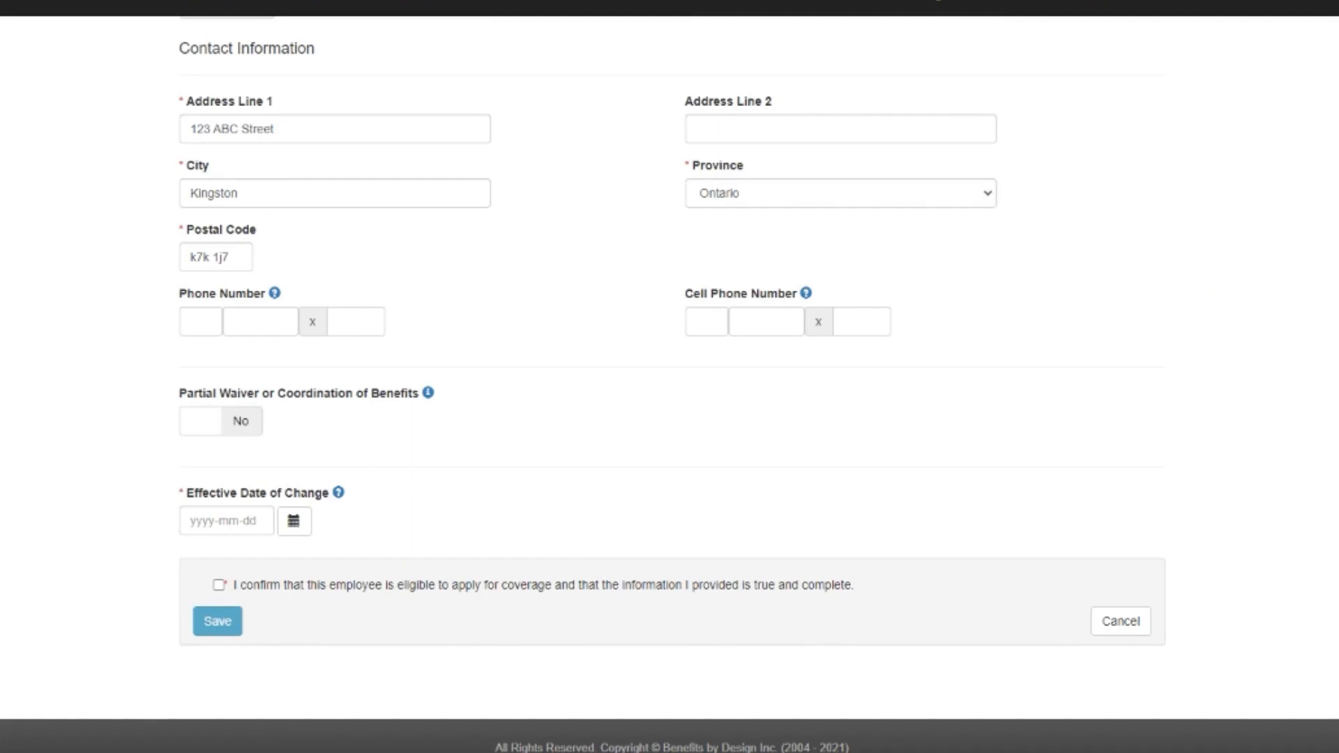
left_click(221, 426)
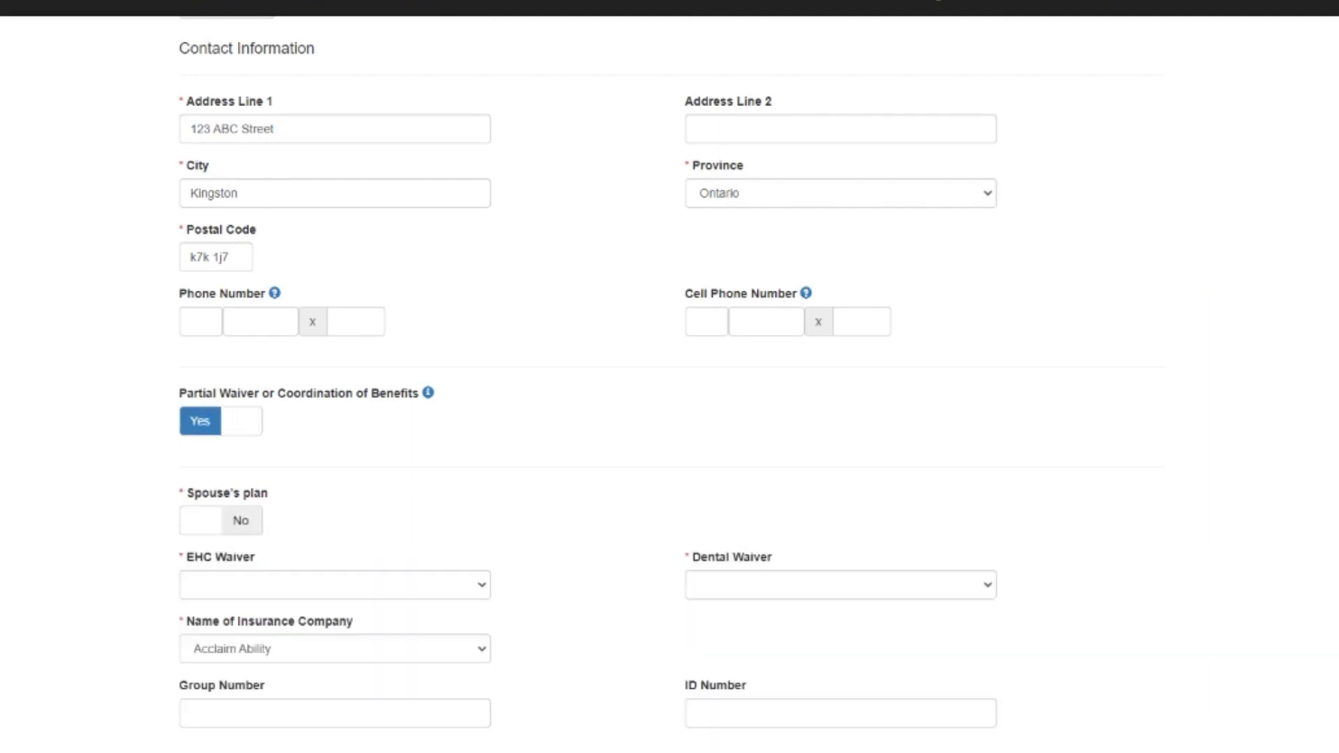
scroll(848, 424, "down", 3)
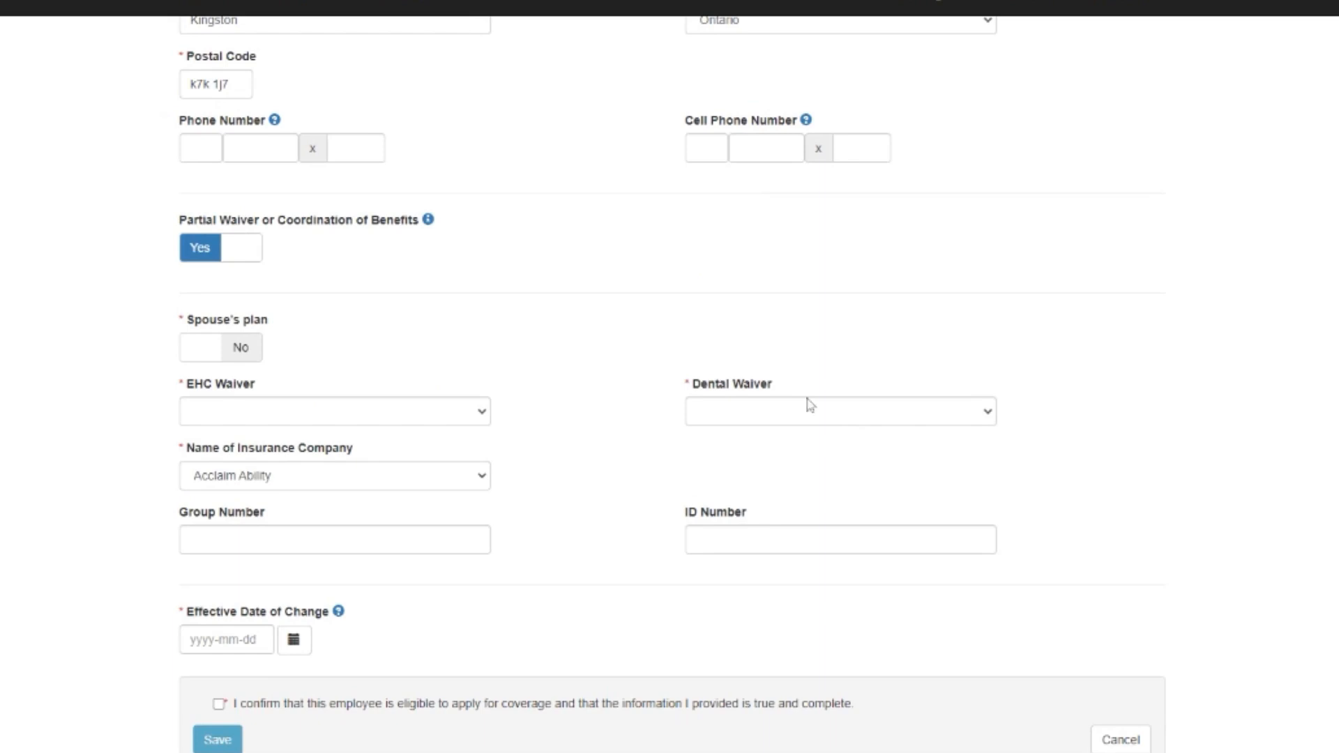
left_click(245, 350)
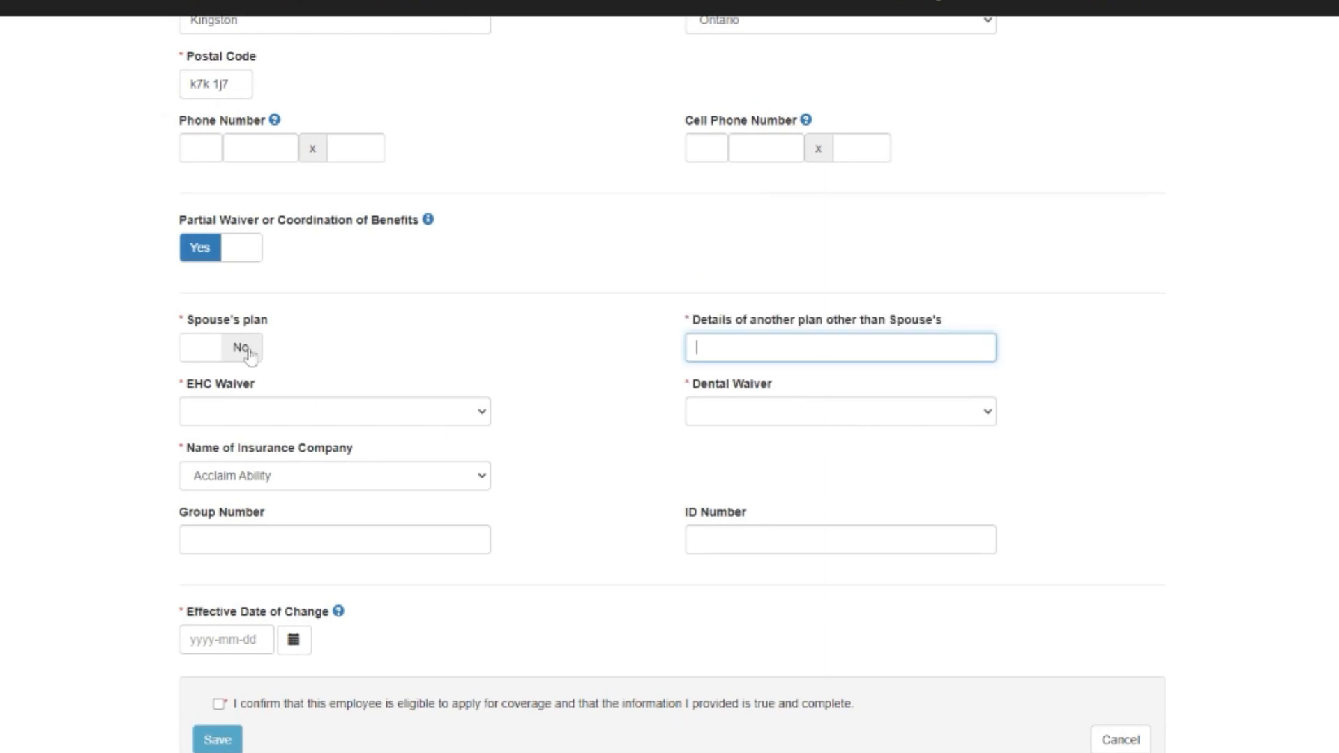
left_click(238, 350)
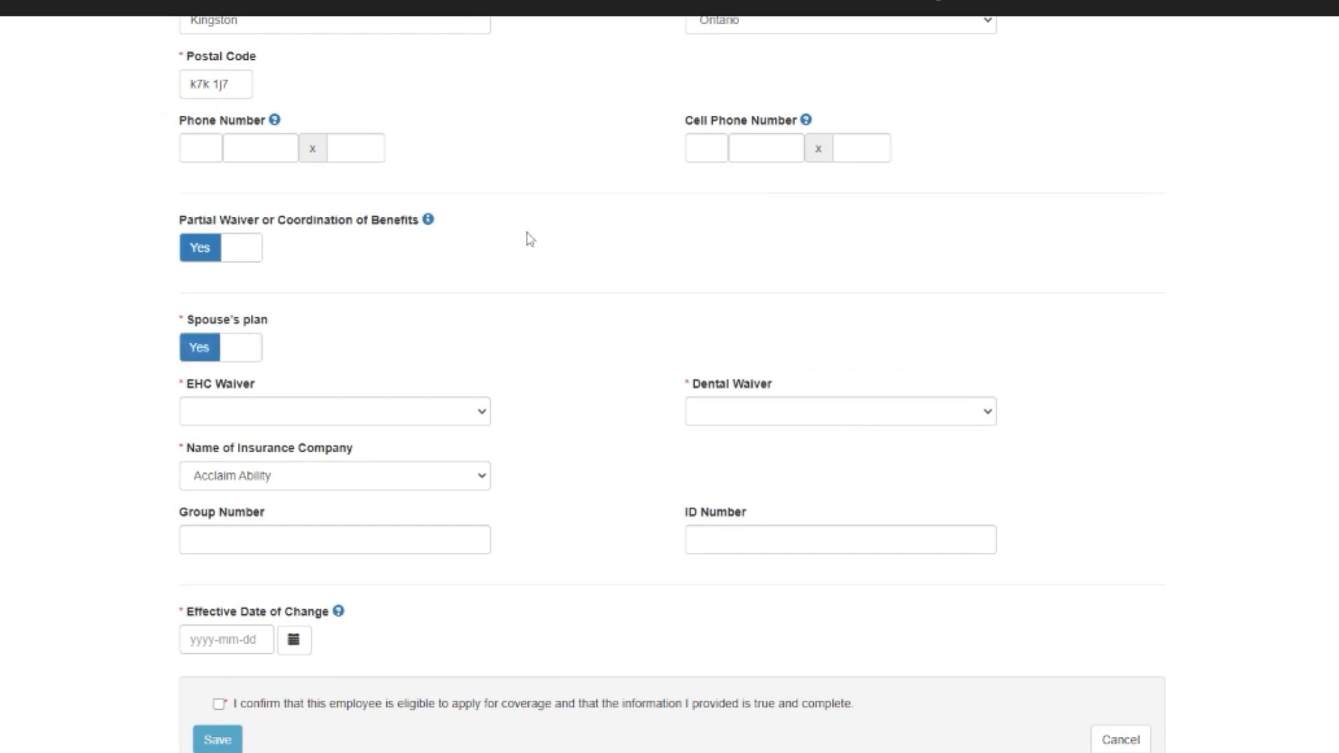
Set the EHC Waiver to Waive for Dependents Only and the Dental Waiver to Coordinate with Spousal Plan
scroll(728, 317, "down", 2)
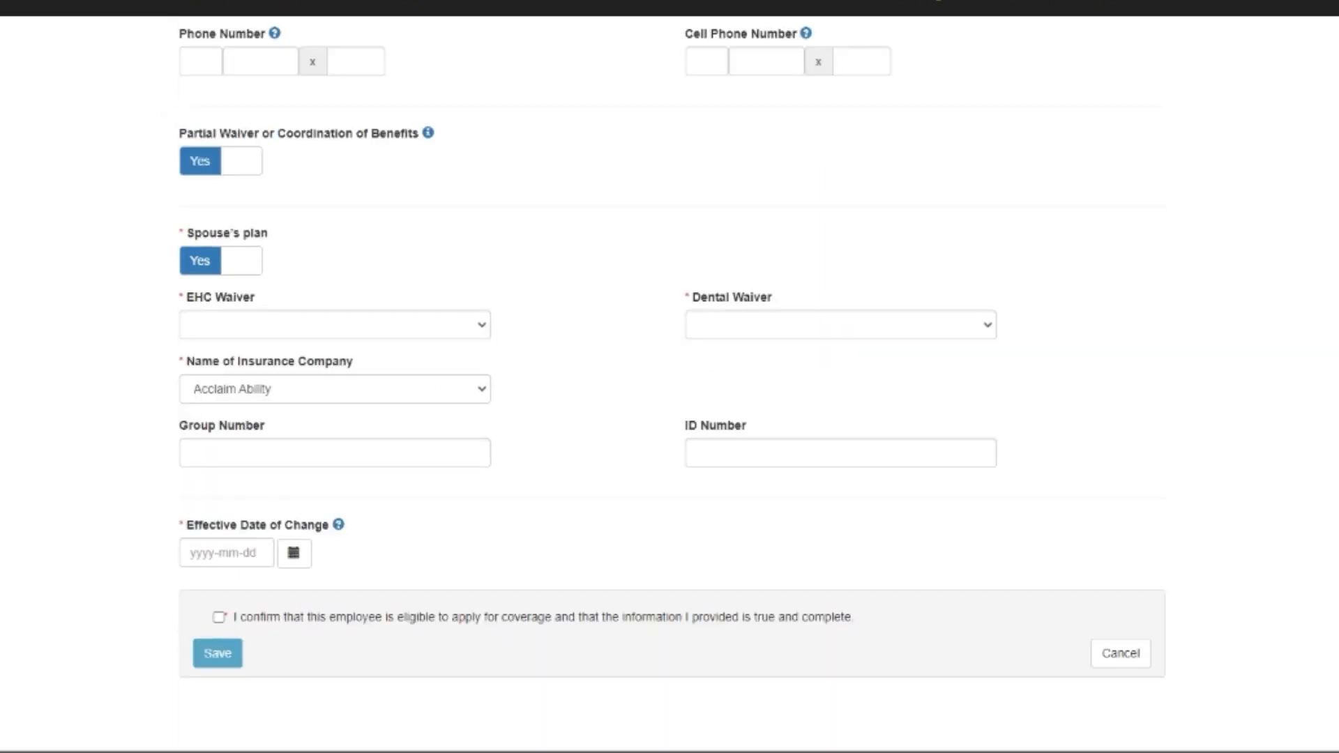
key("Tab")
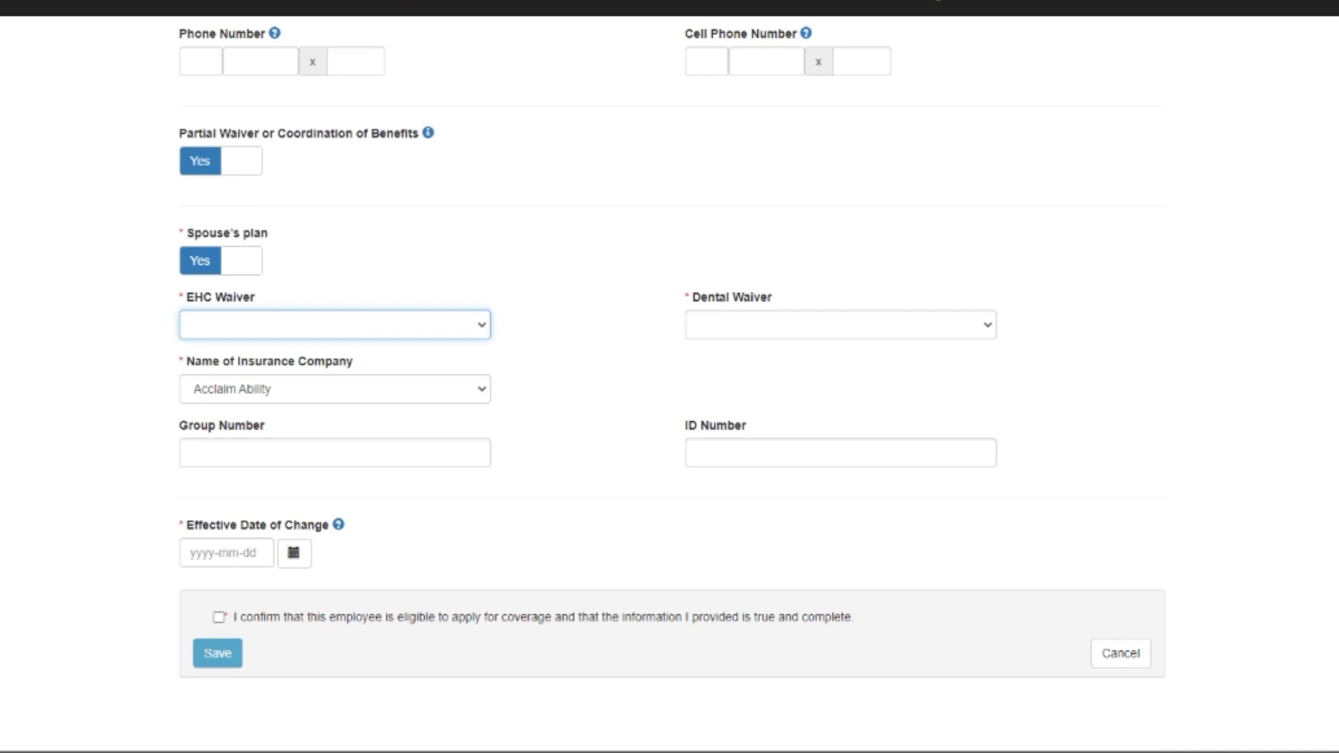
left_click(405, 373)
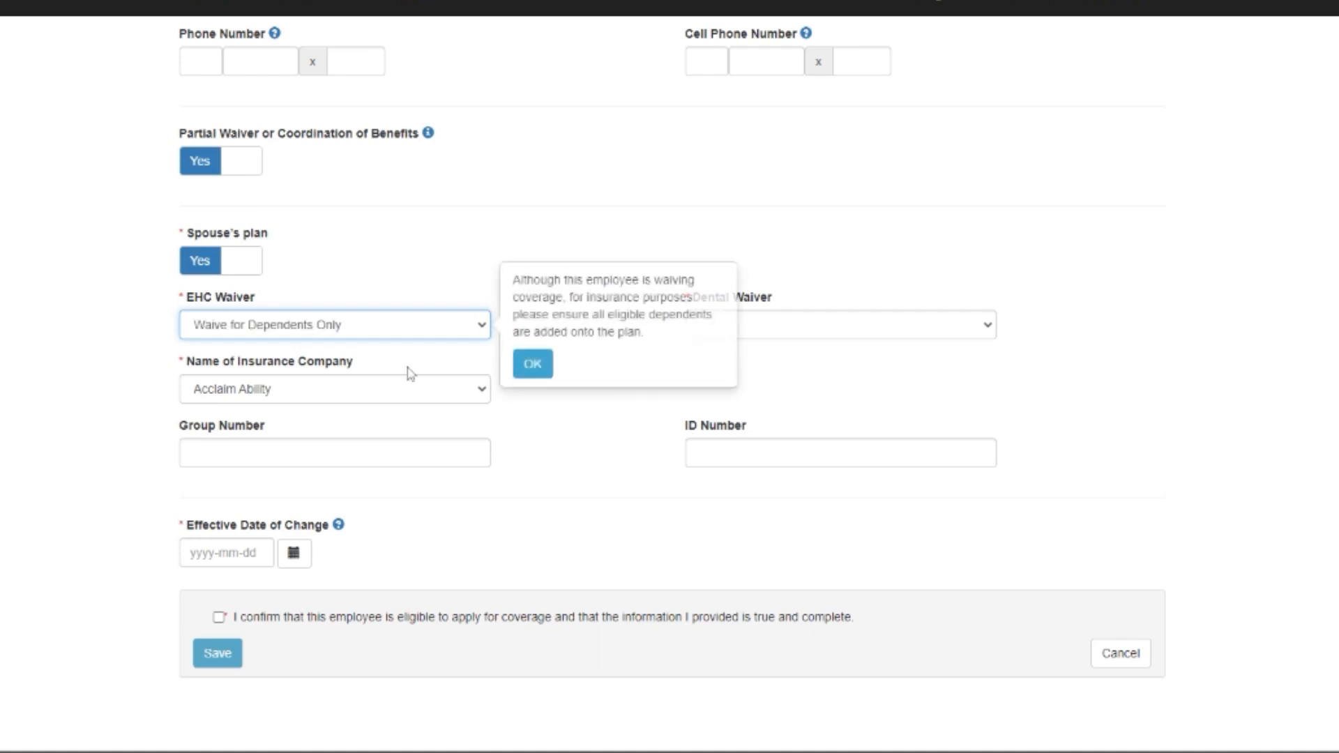
left_click(535, 364)
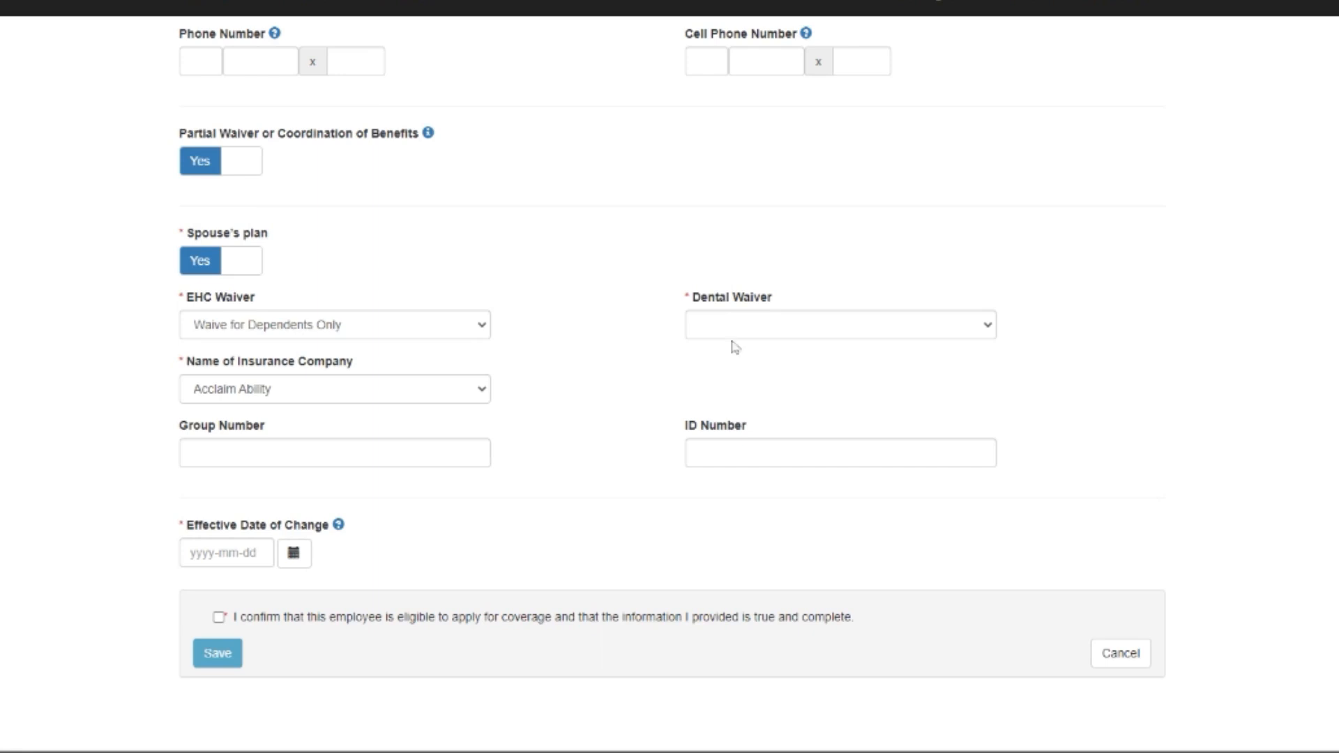
left_click(993, 326)
left_click(822, 365)
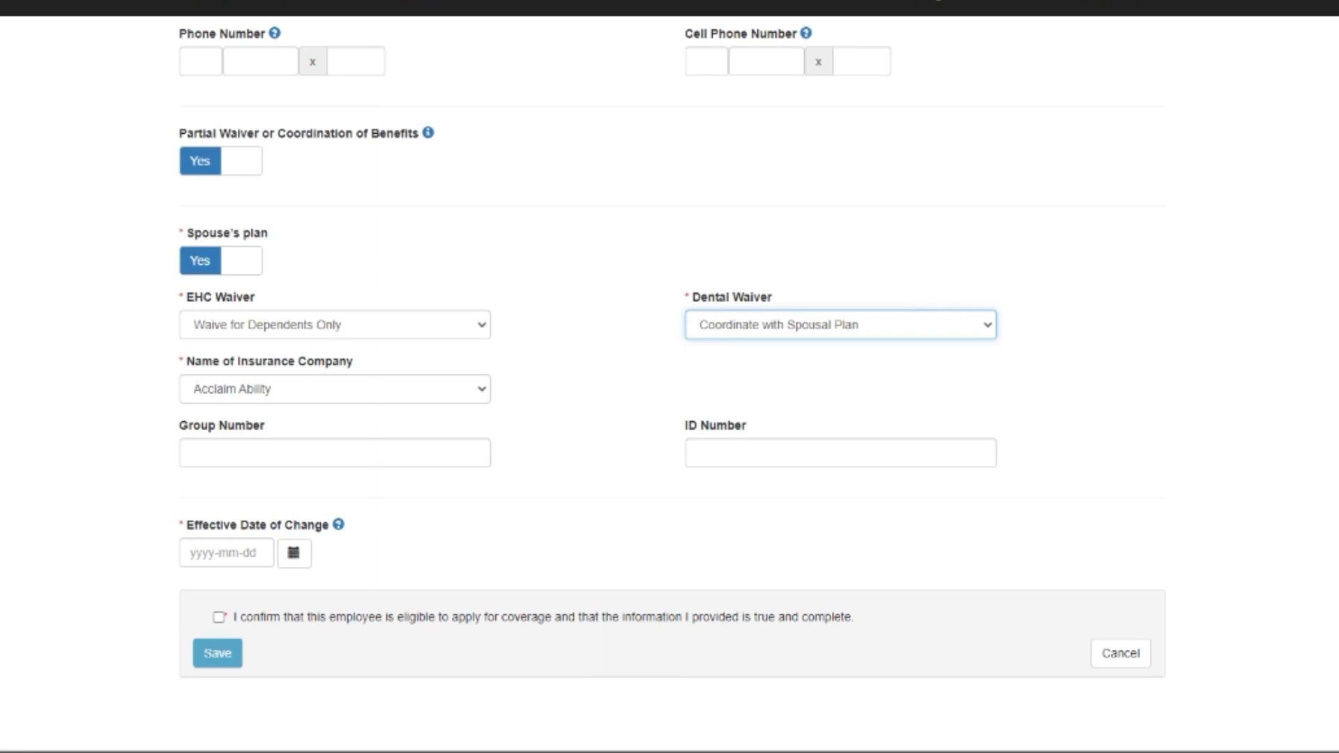
Choose Green Shield Canada as the insurance company and enter the spousal plan's group number and ID number
left_click(387, 397)
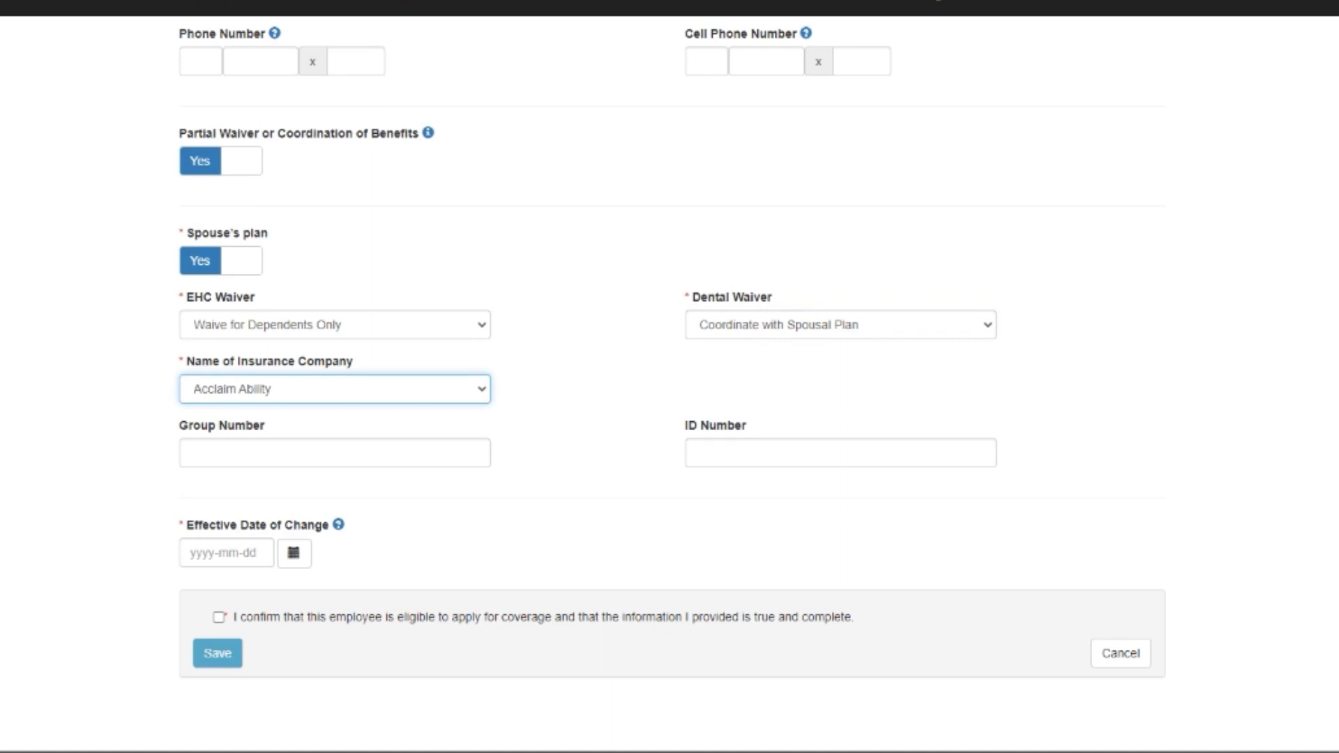
key("g")
key("Tab")
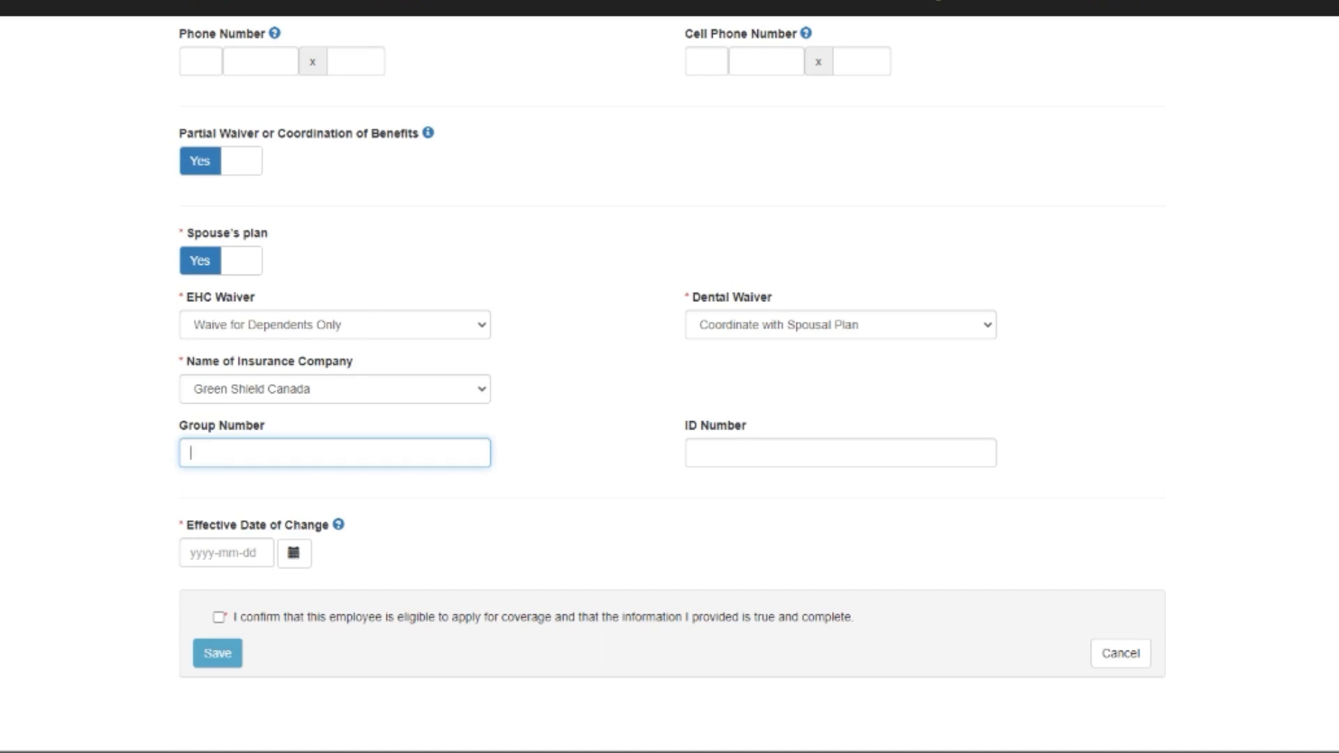
type("12345")
key("Tab")
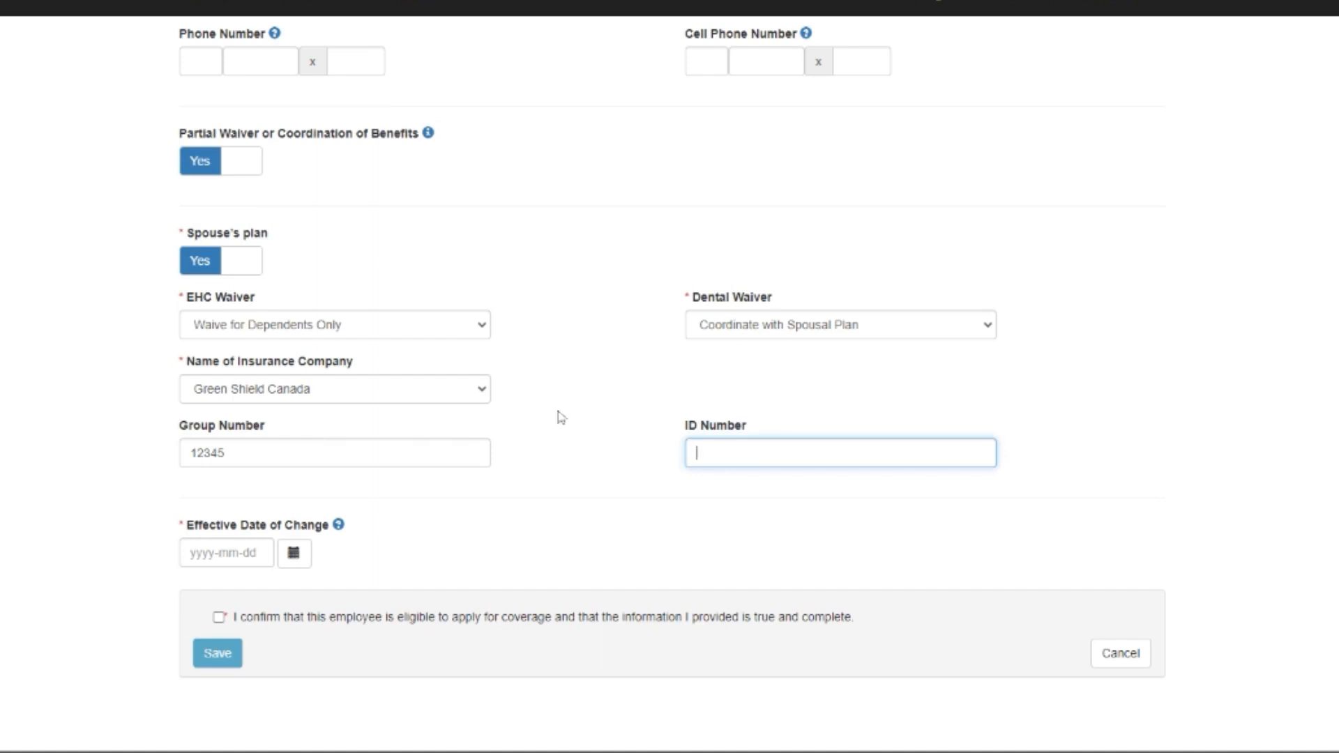
type("987654321")
Set the Effective Date of Change to 2021-05-27, confirm the employee's eligibility declaration and save the record
key("Tab")
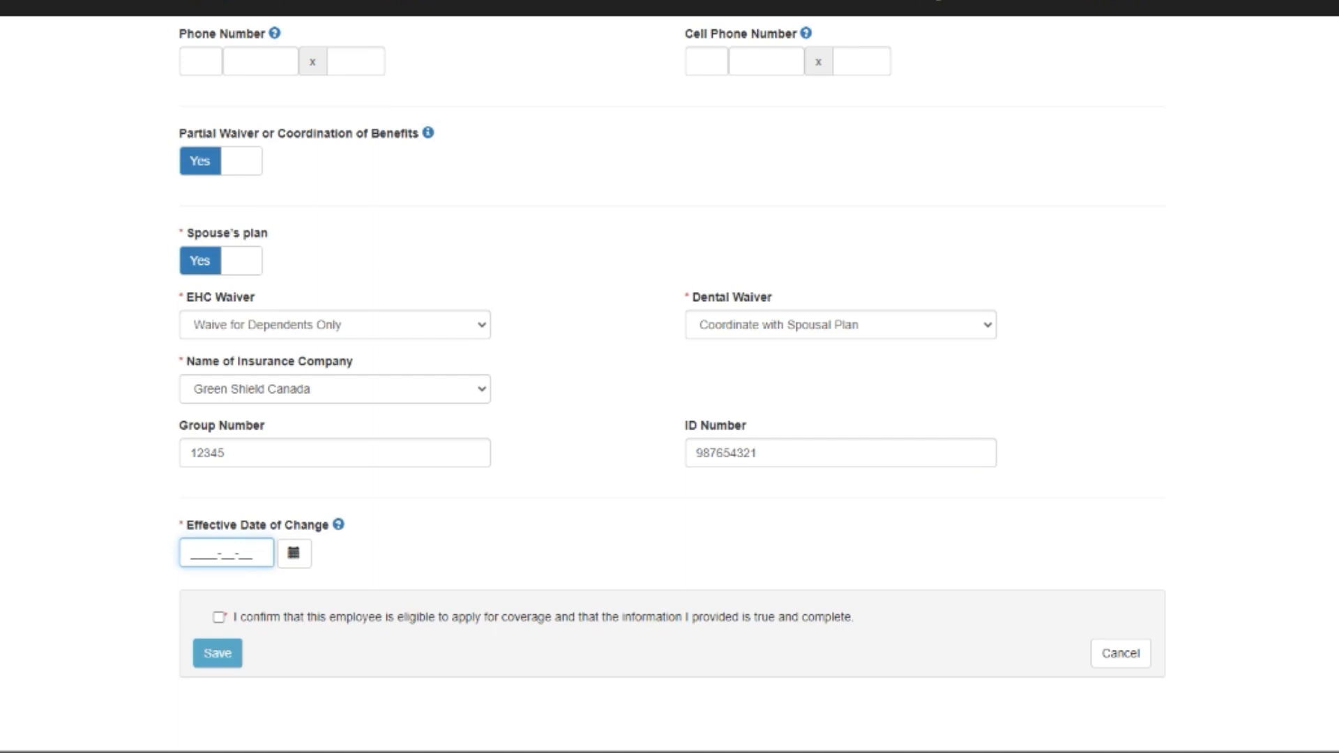
type("20210527")
left_click(148, 553)
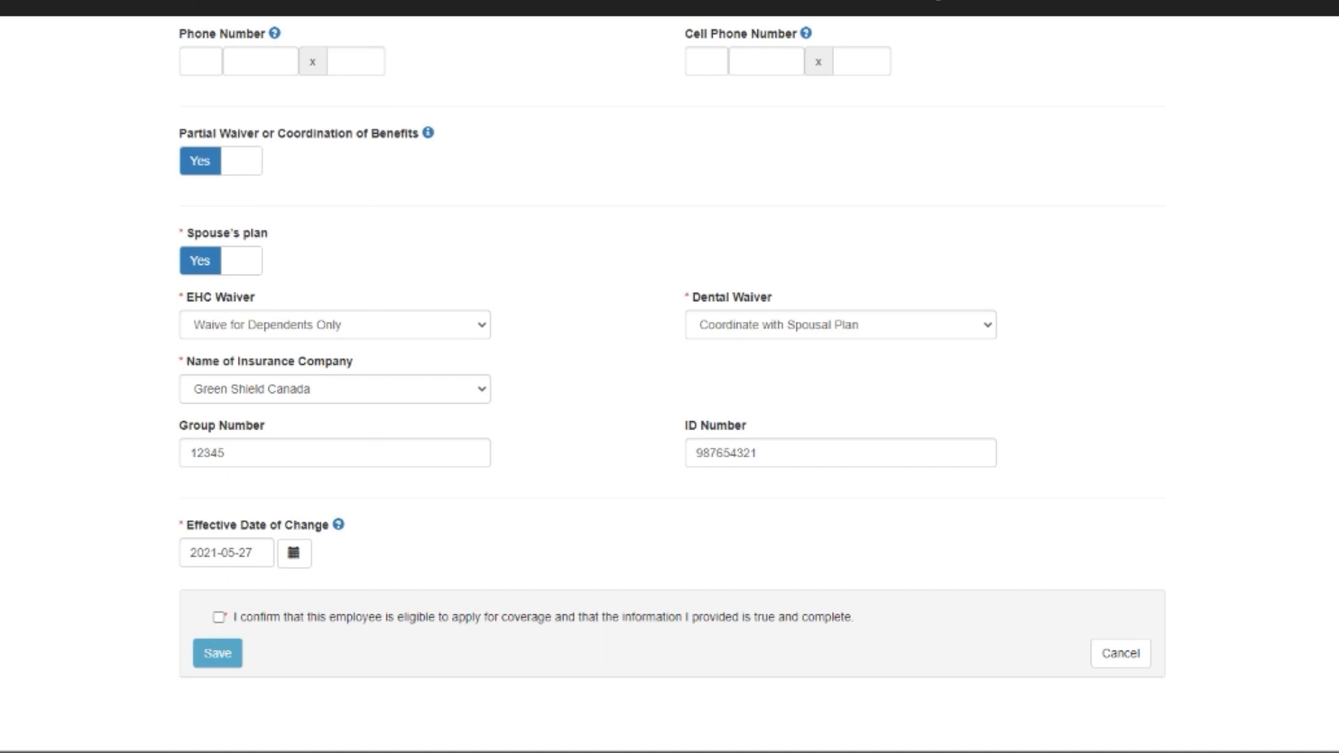
left_click(218, 617)
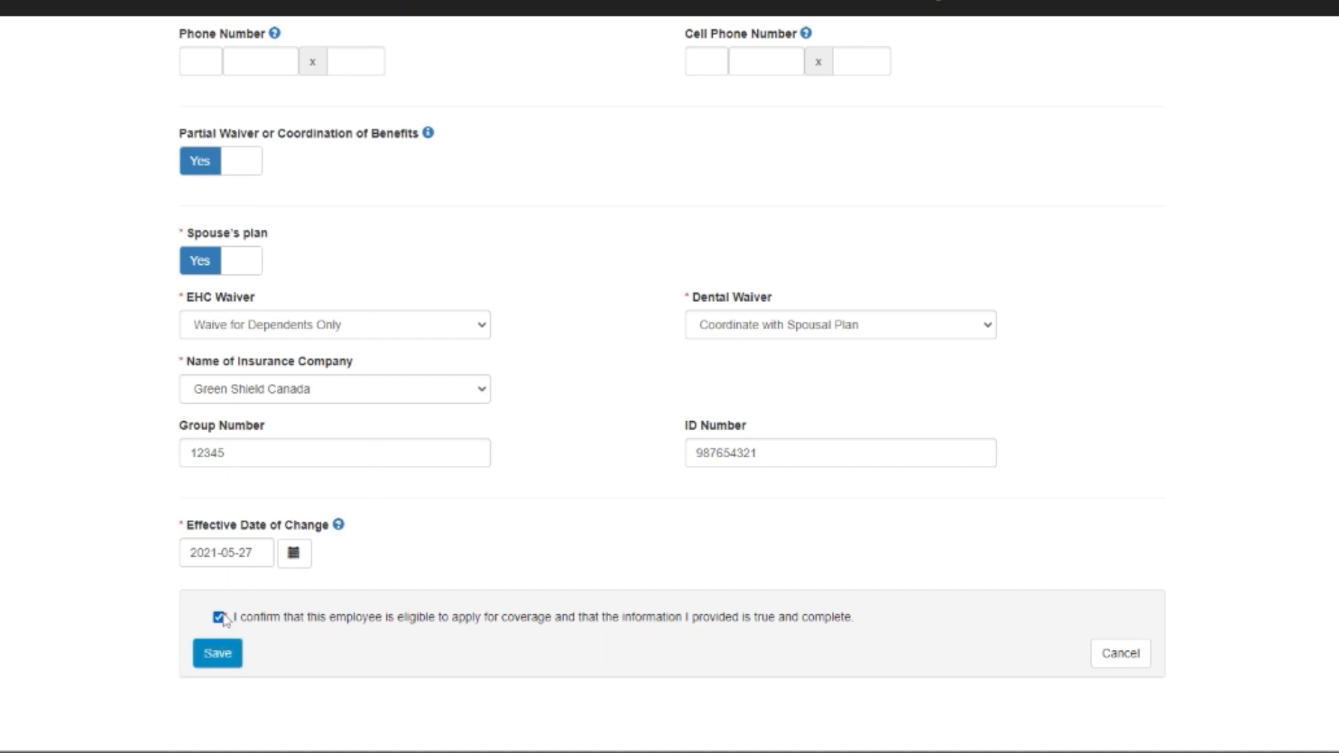
left_click(217, 654)
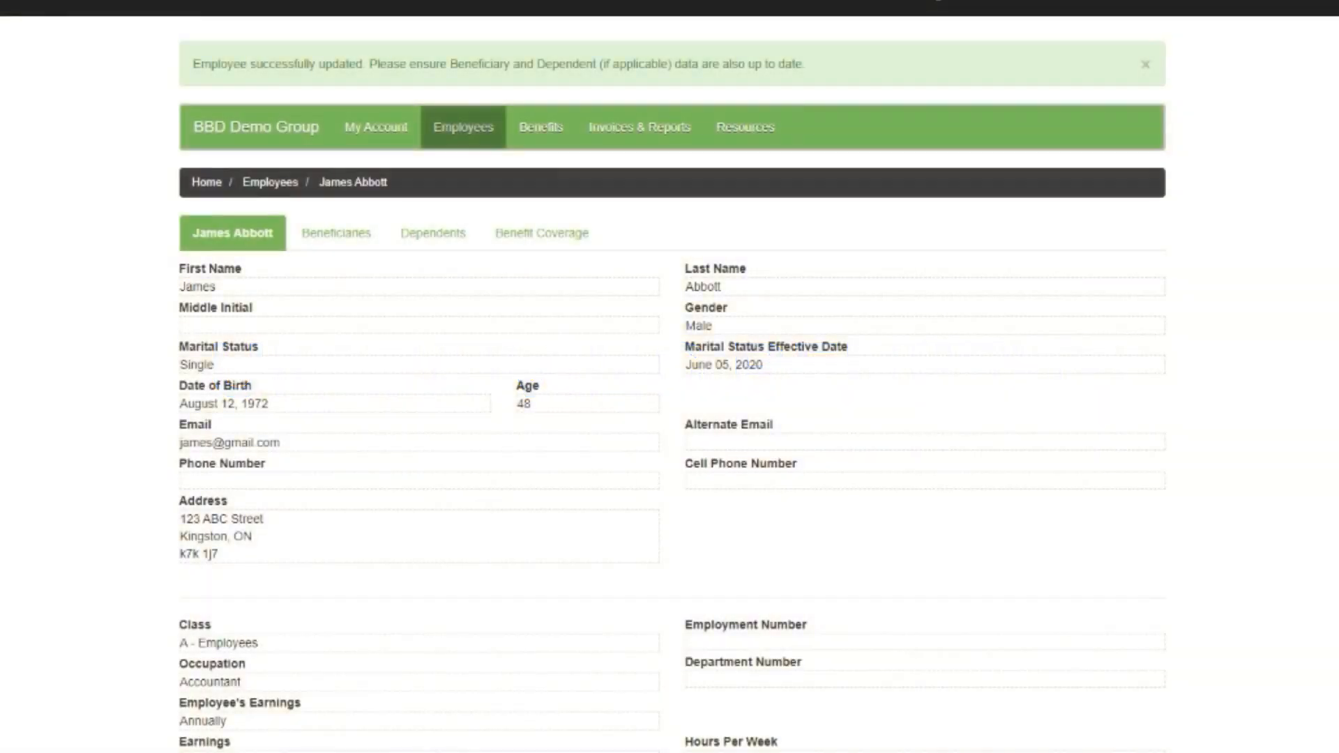
Reopen the employee record for editing and set Partial Waiver or Coordination of Benefits to No
scroll(1308, 336, "down", 10)
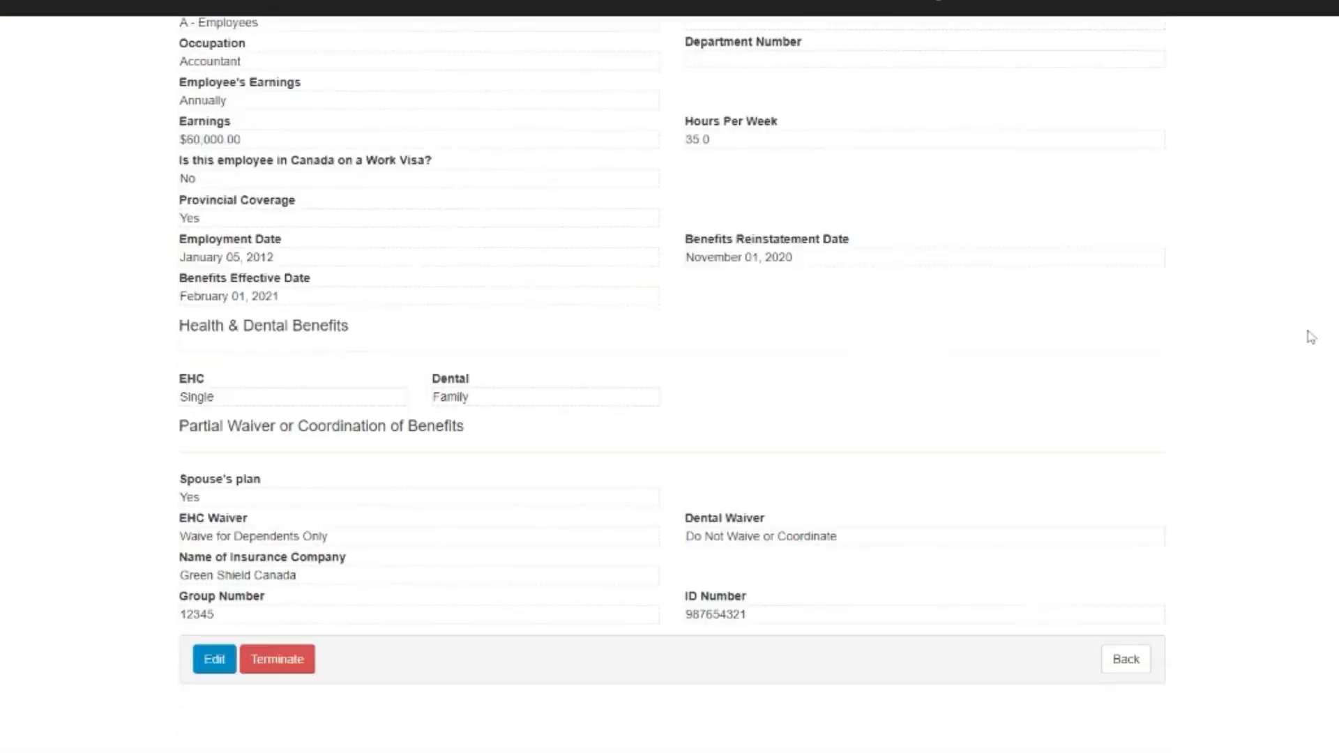
left_click(221, 614)
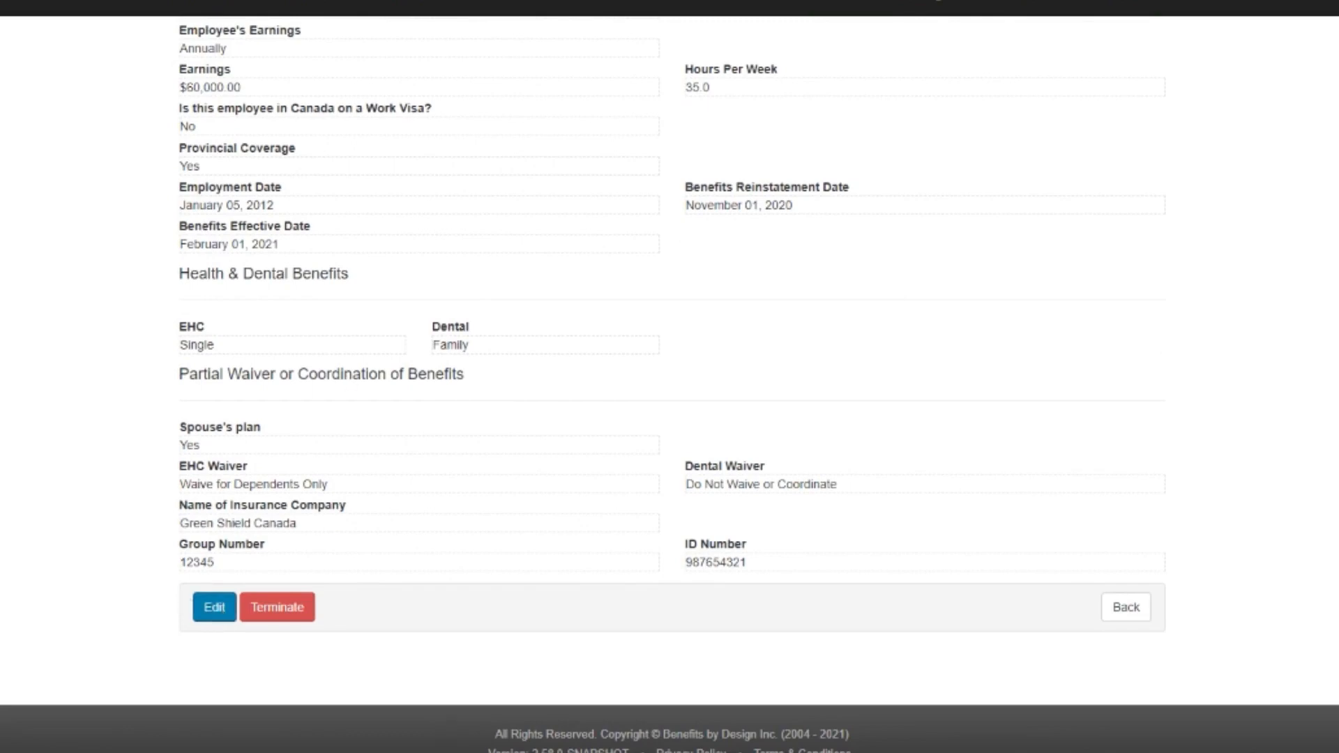
scroll(617, 321, "down", 15)
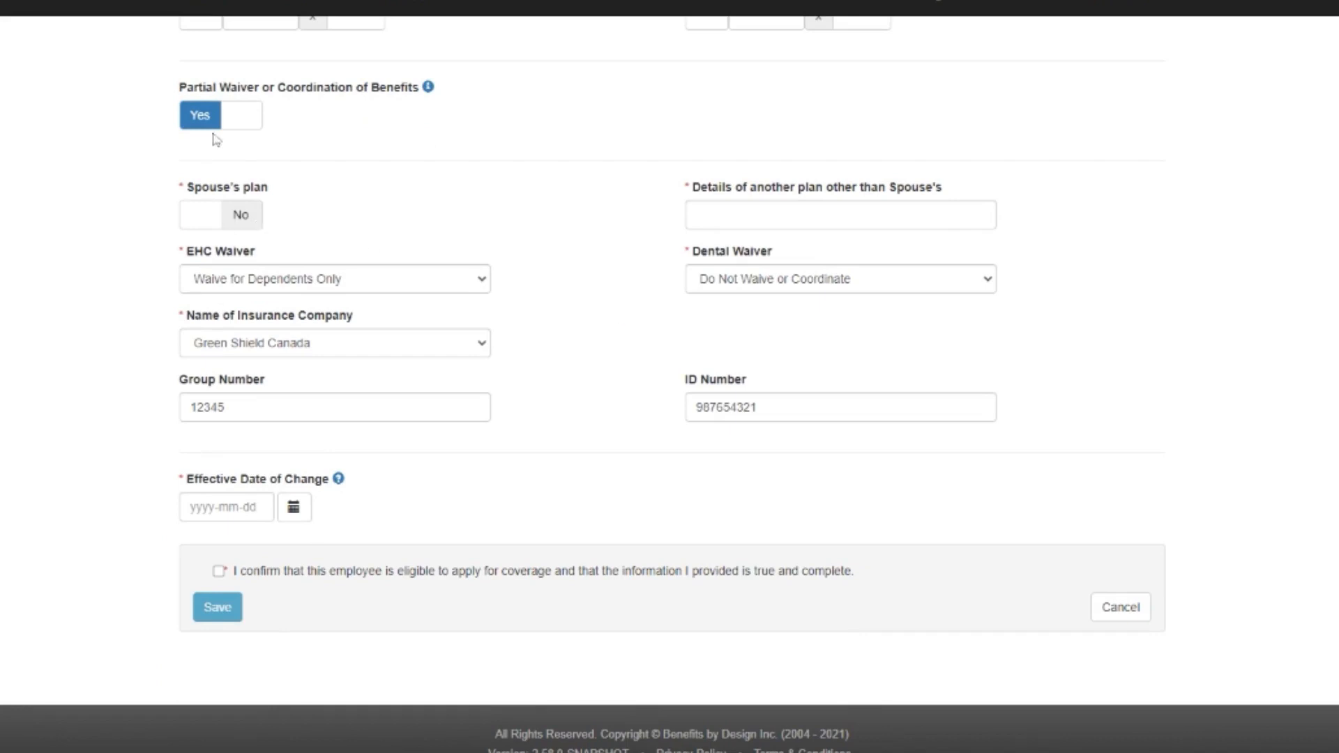
left_click(241, 116)
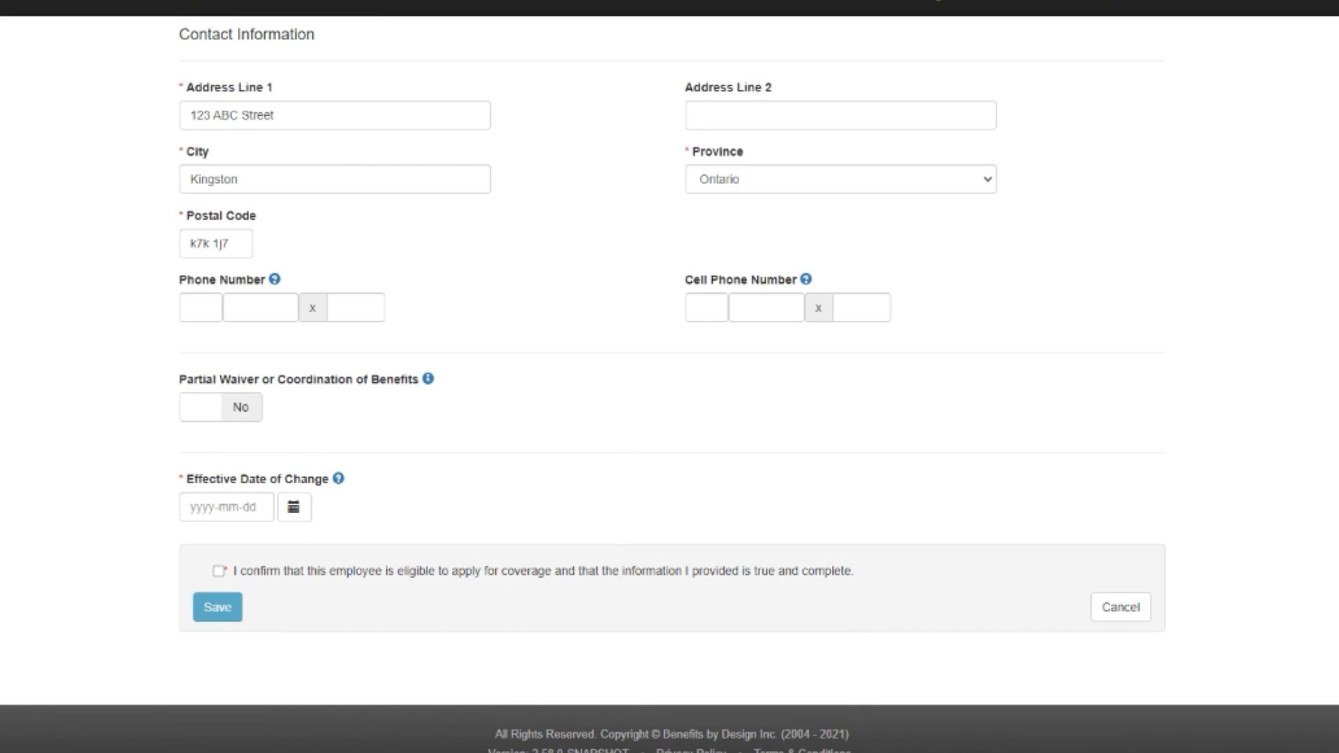
Enter 2021-06-01 as the Effective Date of Change, confirm the eligibility declaration and save the waiver removal
type("2021-06-01")
left_click(219, 571)
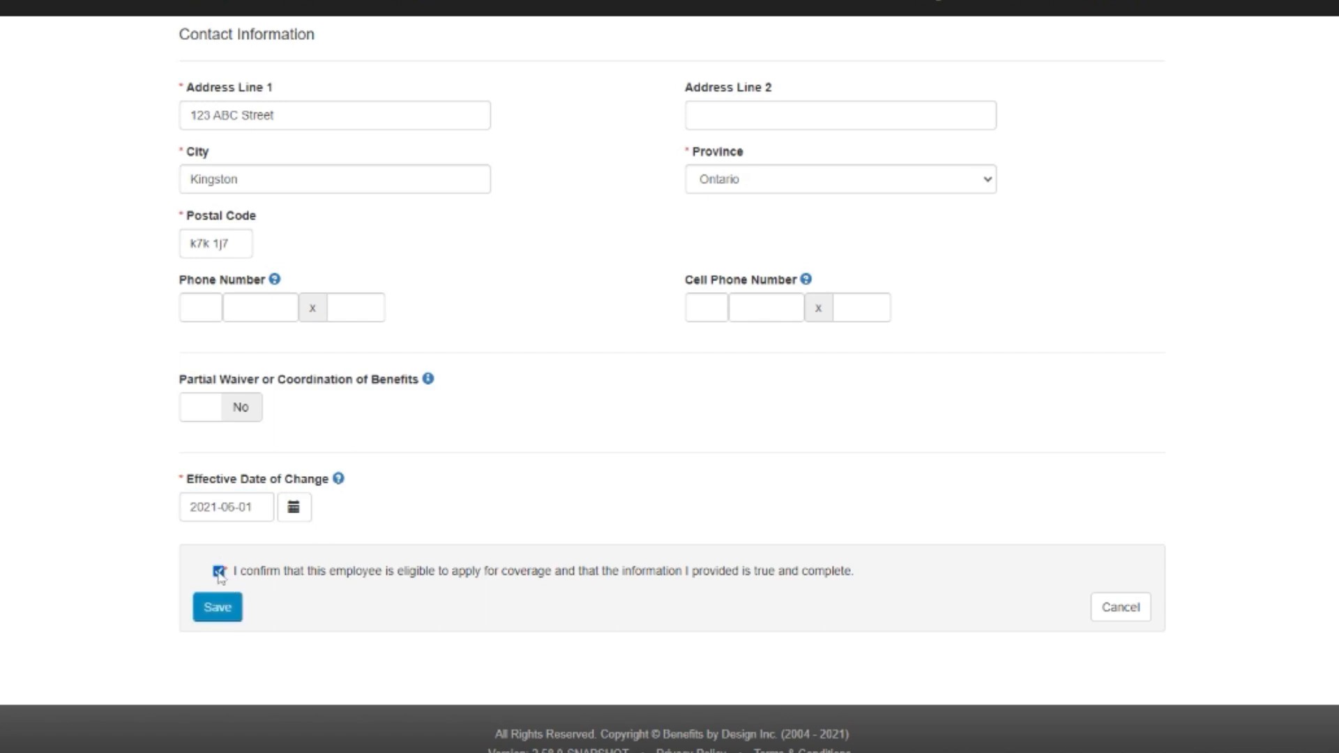
left_click(216, 608)
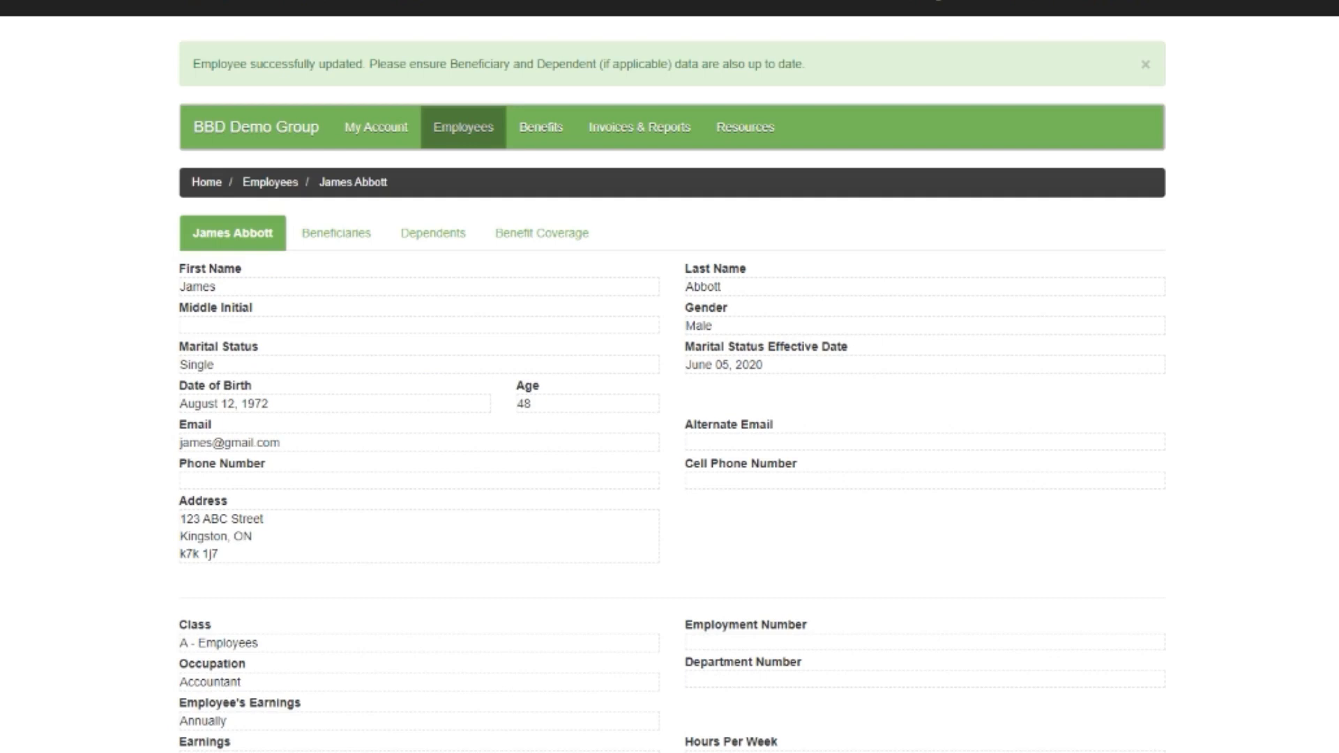
Check the EHC and Dental coverage under Health & Dental Benefits in the updated employee record
scroll(1252, 436, "down", 7)
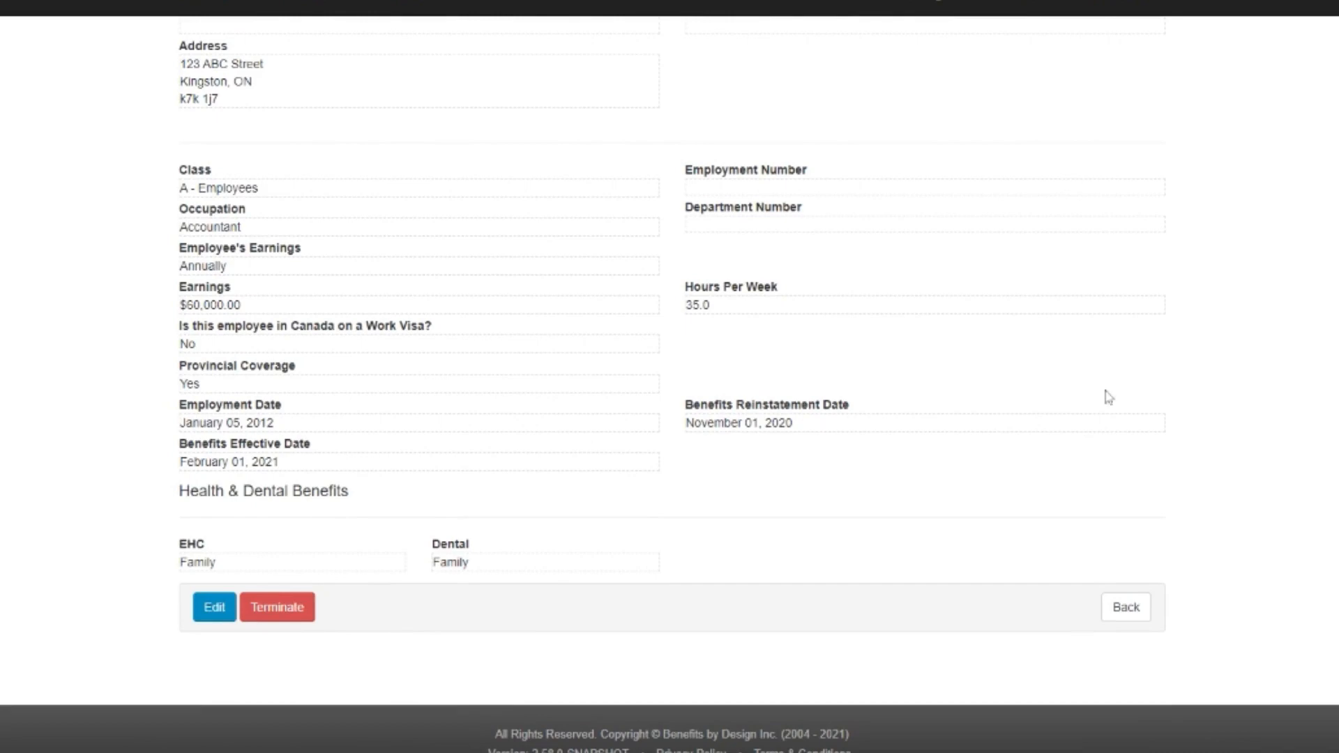
left_click_drag(180, 562, 526, 568)
left_click(541, 569)
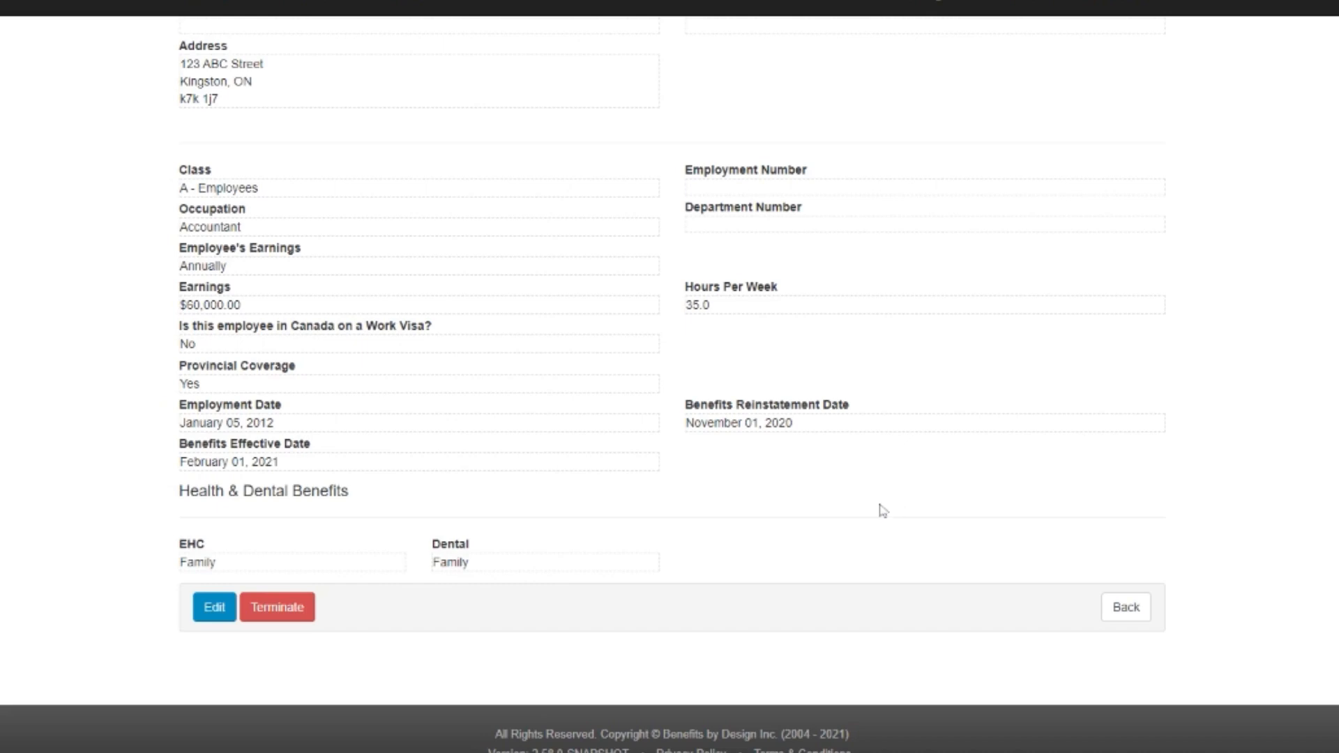